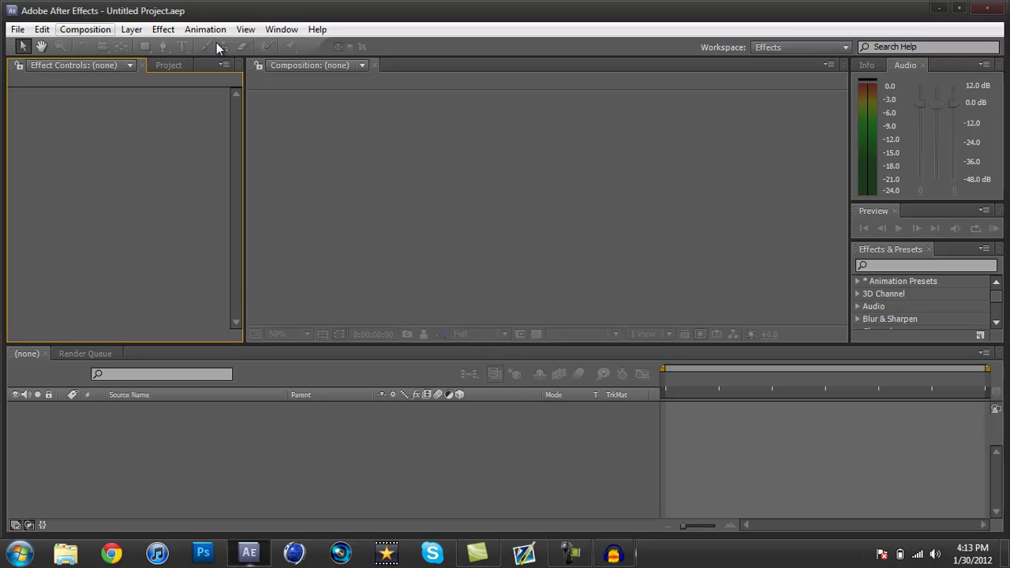
Start importing a file and browse to the GFX folder on the Desktop.
{"action": "key", "text": "alt+c"}
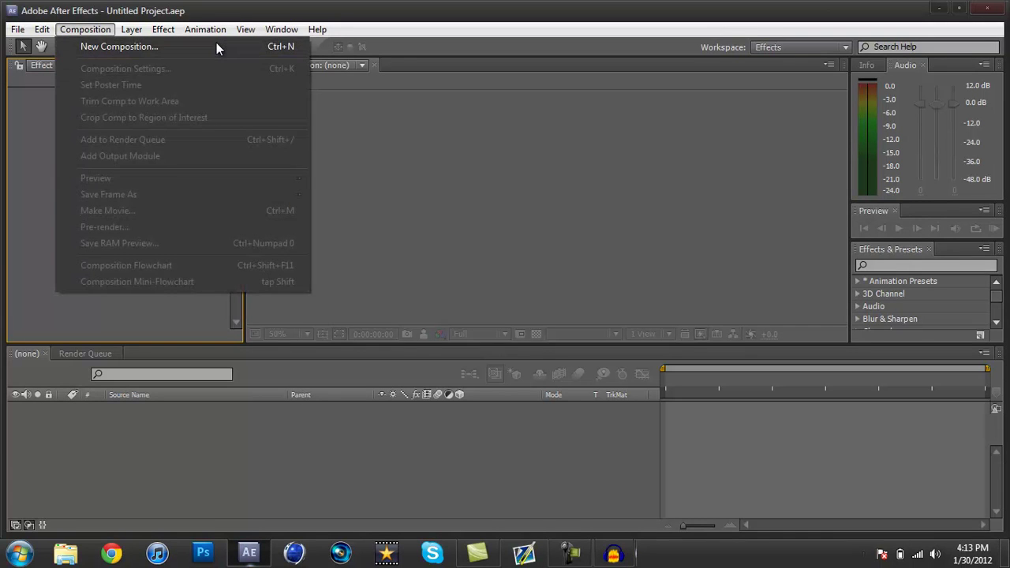
{"action": "key", "text": "Escape"}
{"action": "key", "text": "Left"}
{"action": "key", "text": "Left"}
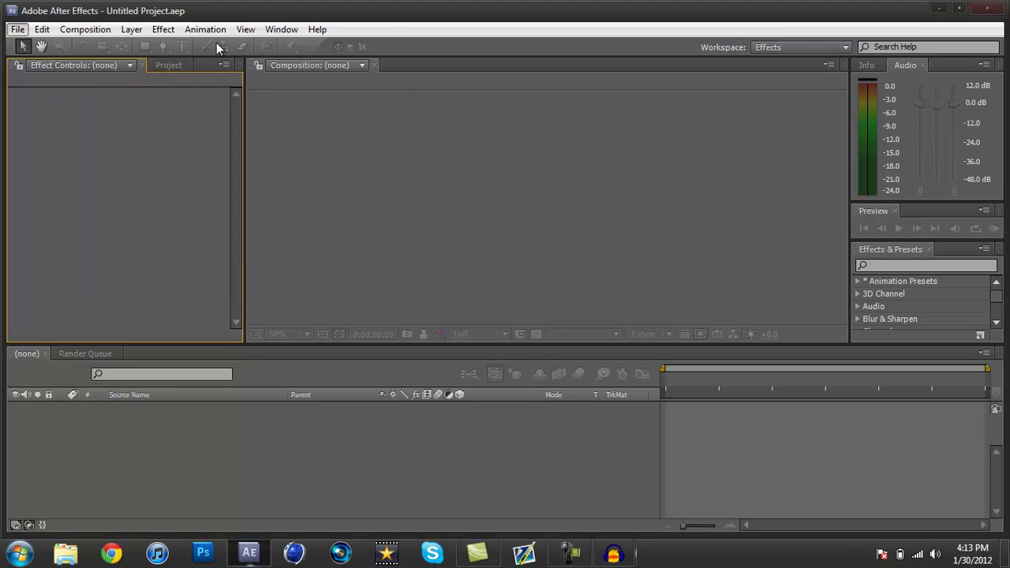
{"action": "key", "text": "Down"}
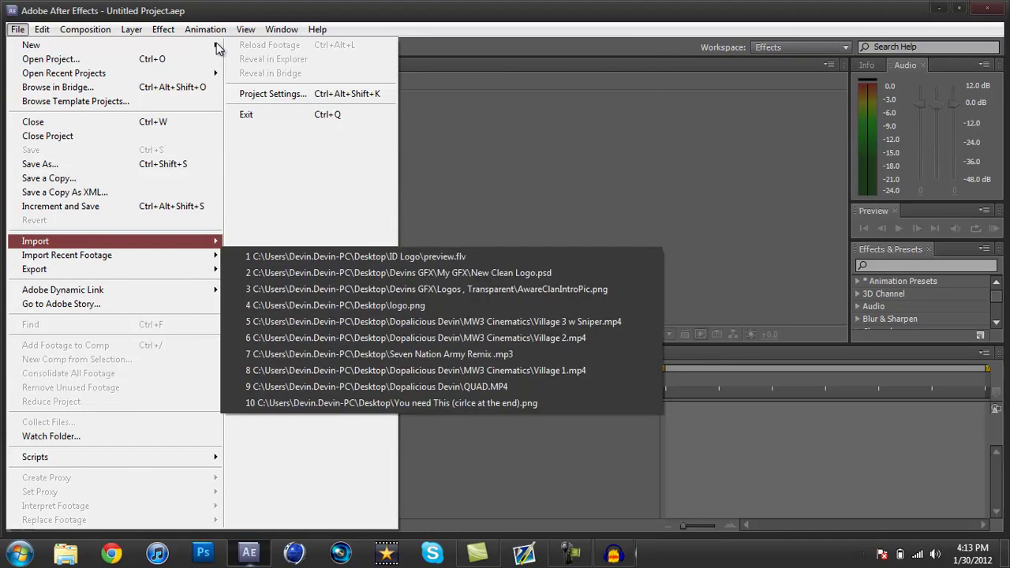
{"action": "key", "text": "Right"}
{"action": "key", "text": "Return"}
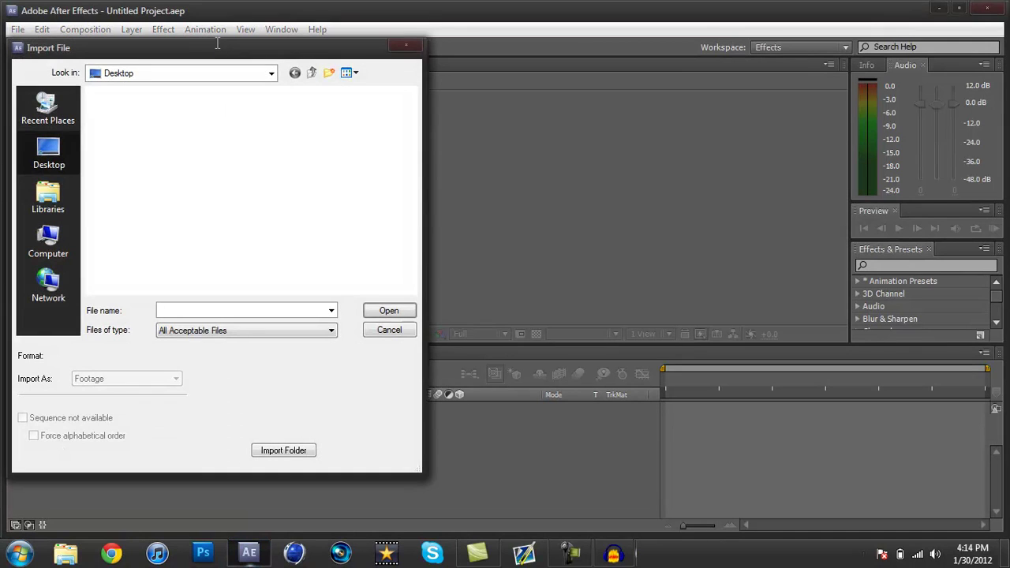
{"action": "type", "text": "D"}
{"action": "type", "text": "evin"}
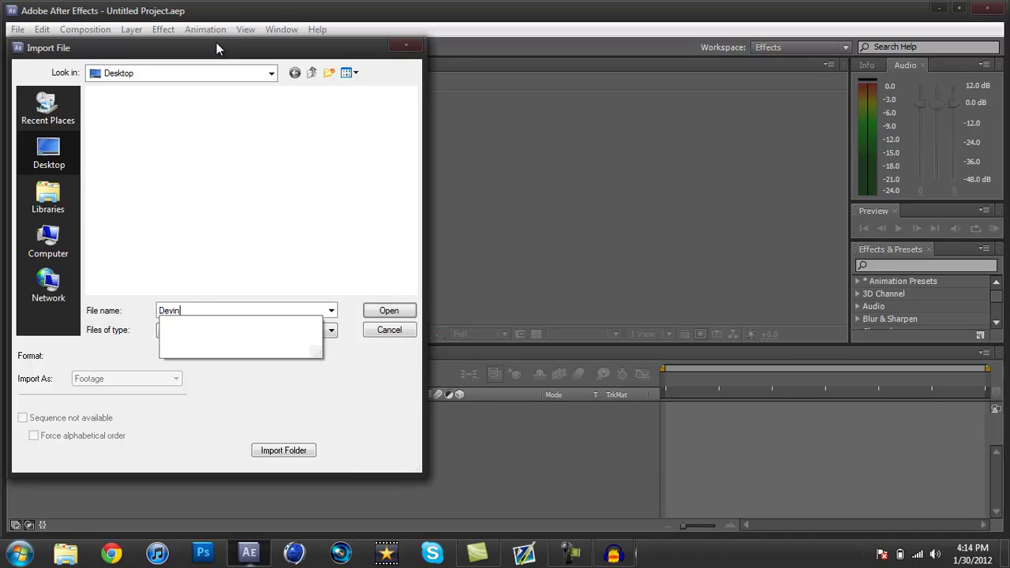
{"action": "key", "text": "Return"}
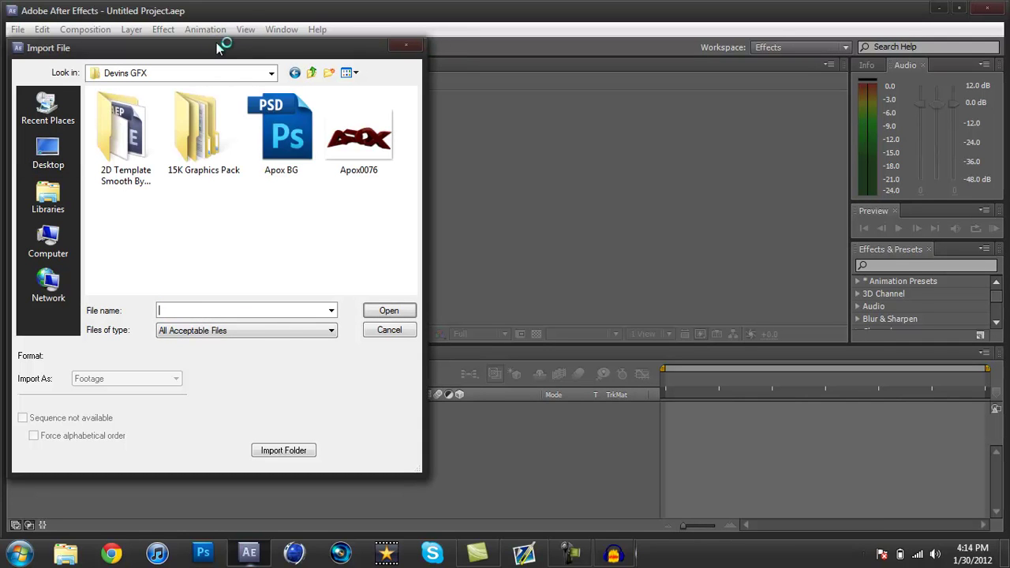
Import Sick Graffiti Background.psd as footage with merged layers.
{"action": "type", "text": "Gra"}
{"action": "key", "text": "Down"}
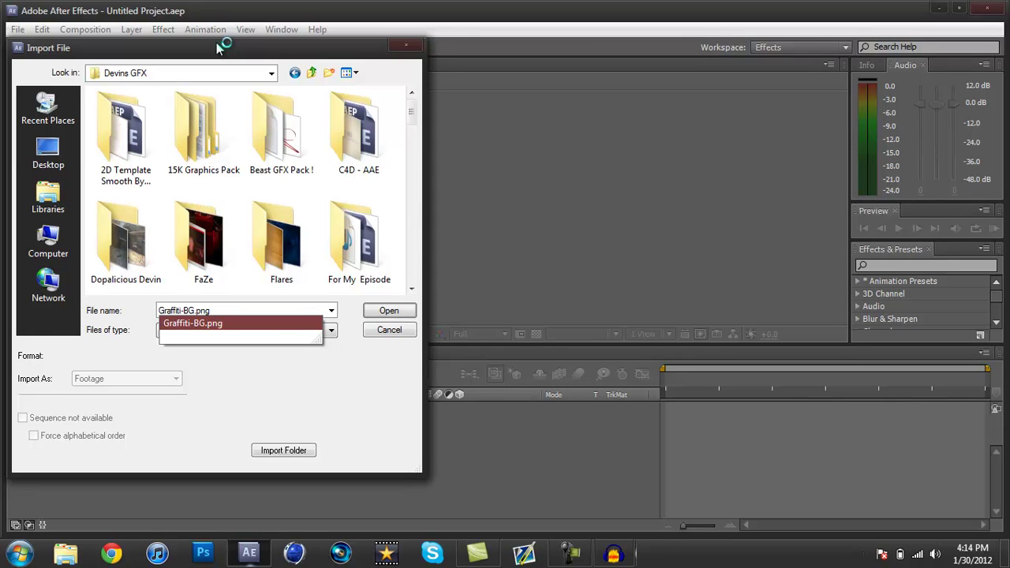
{"action": "key", "text": "Return"}
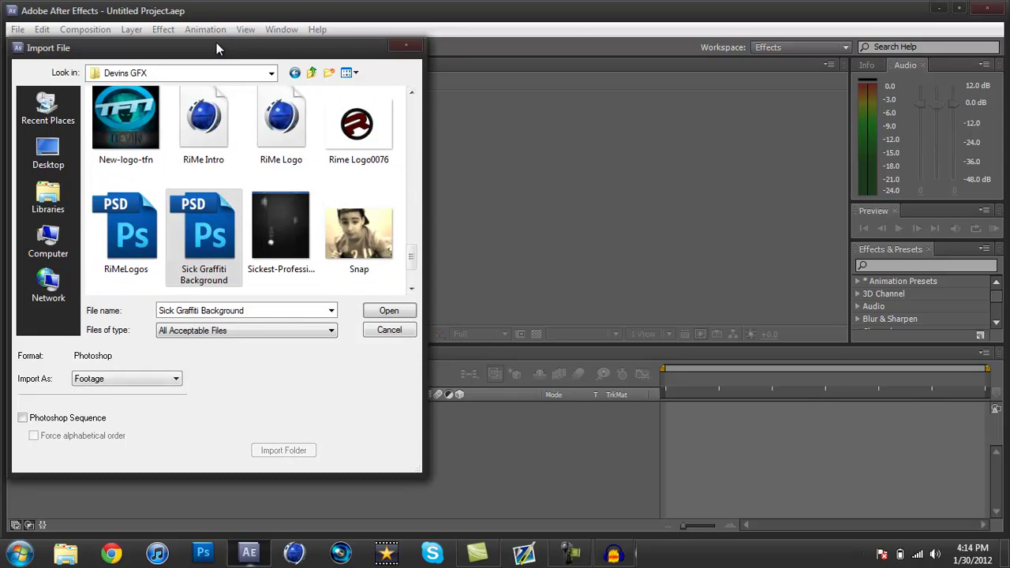
{"action": "key", "text": "Return"}
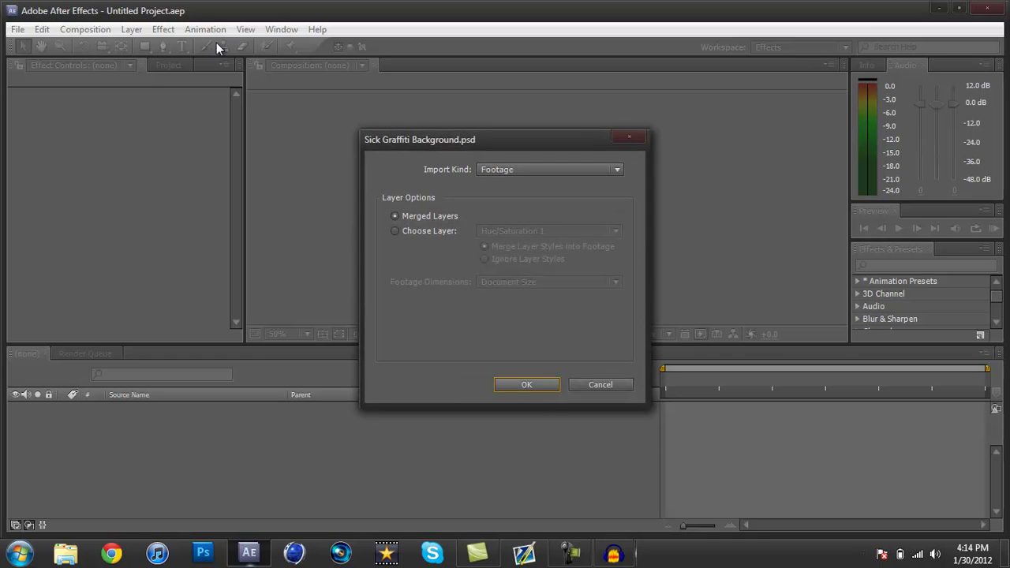
{"action": "key", "text": "Return"}
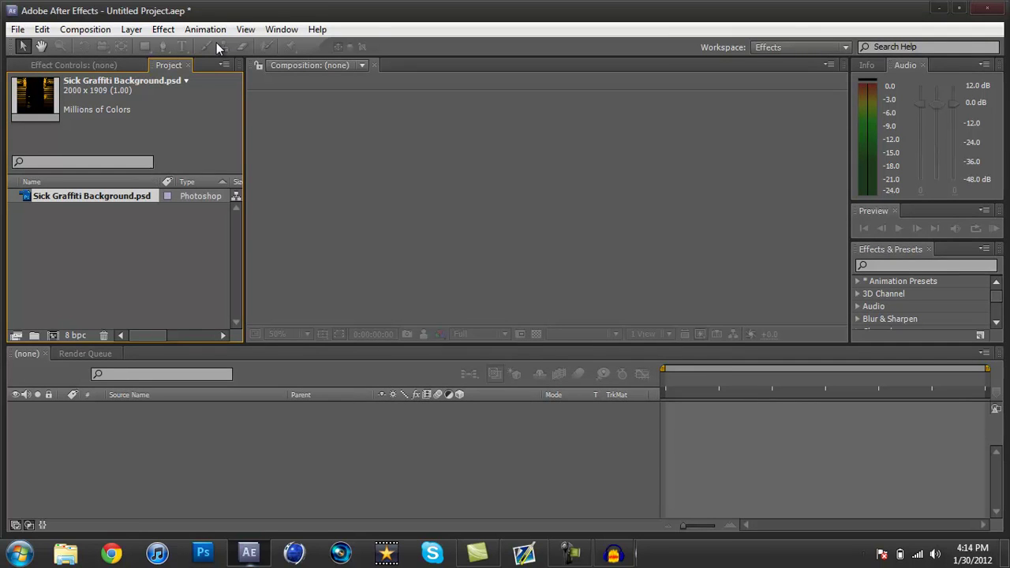
Create a composition from Sick Graffiti Background.psd and fit the whole image in the composition viewer.
{"action": "left_click_drag", "start_coordinate": [92, 195], "coordinate": [158, 431]}
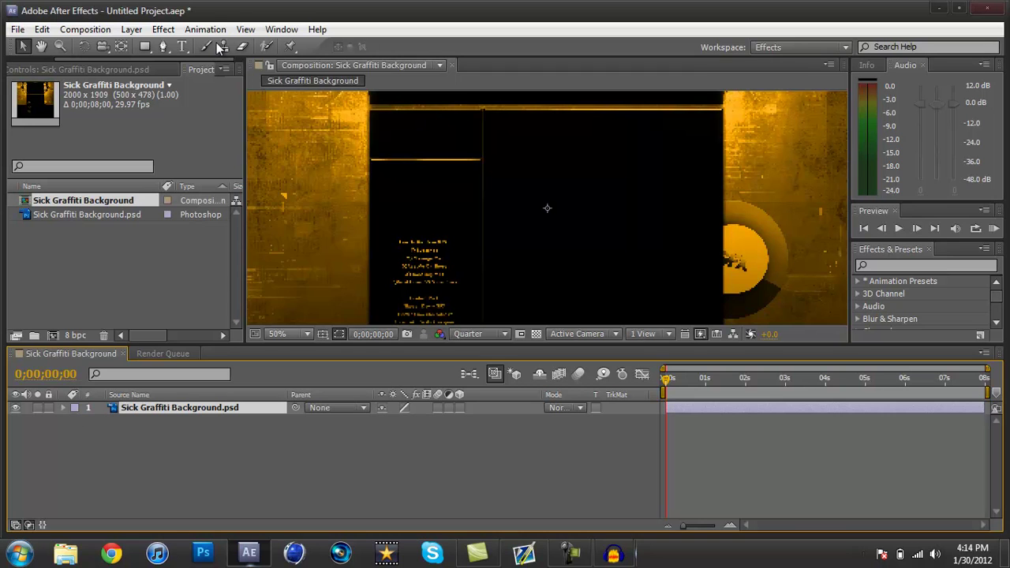
{"action": "left_click", "coordinate": [288, 334]}
{"action": "left_click", "coordinate": [294, 66]}
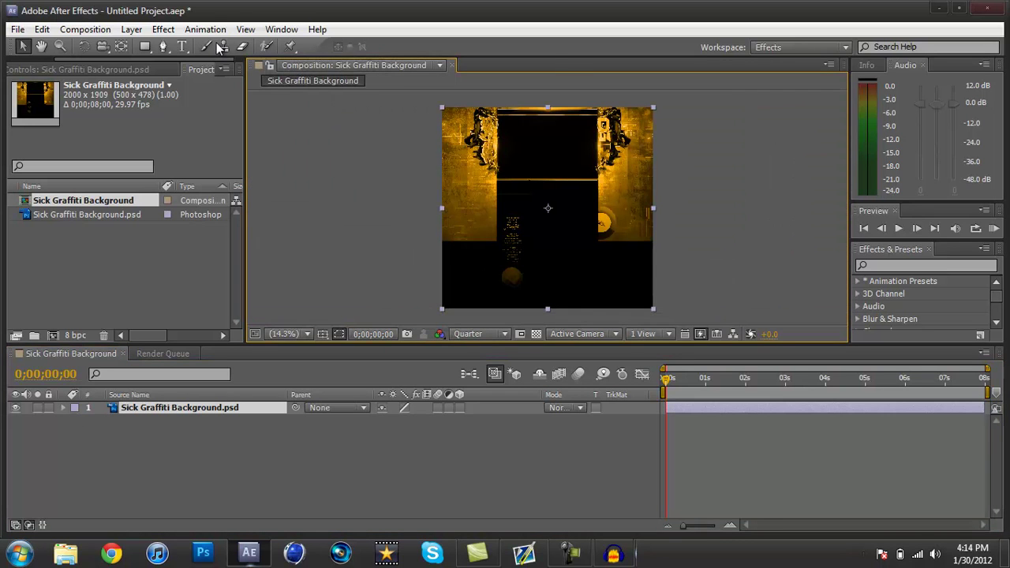
{"action": "key", "text": "alt+t"}
{"action": "left_click", "coordinate": [162, 29]}
{"action": "key", "text": "Escape"}
{"action": "left_click", "coordinate": [162, 29]}
{"action": "mouse_move", "coordinate": [238, 135]}
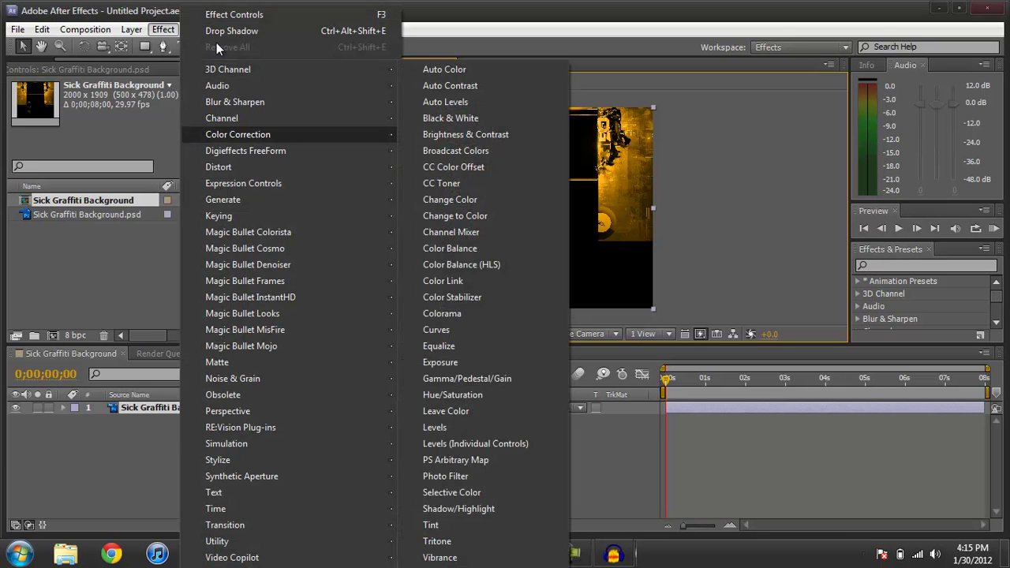
{"action": "key", "text": "Down"}
{"action": "key", "text": "Down"}
{"action": "key", "text": "Escape"}
{"action": "key", "text": "Escape"}
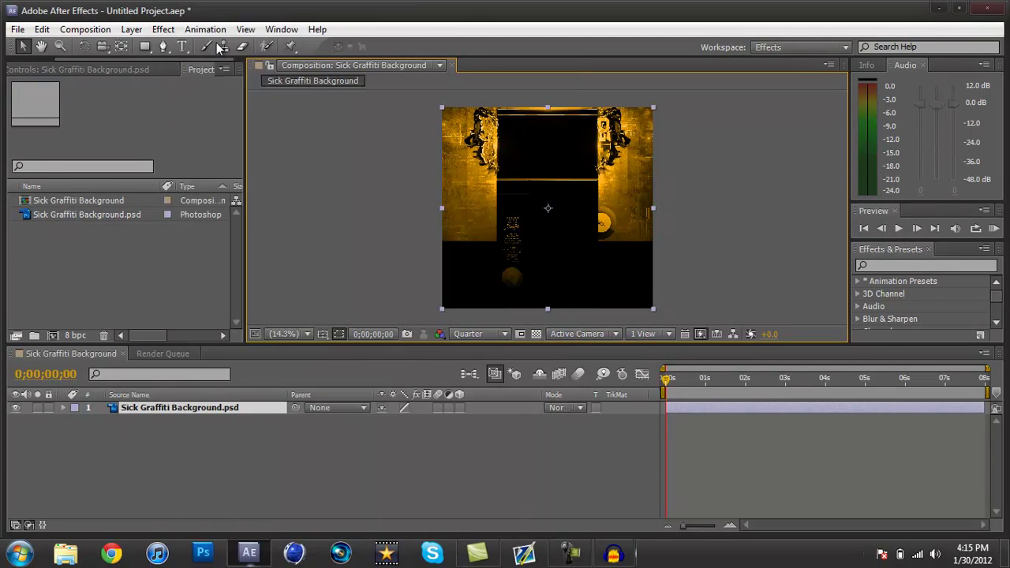
{"action": "key", "text": "alt+t"}
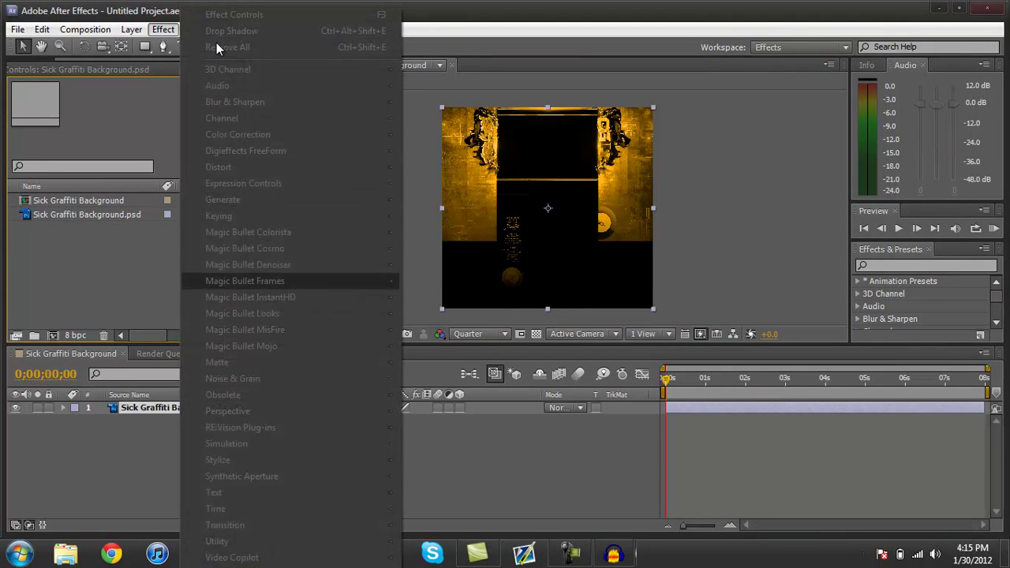
{"action": "key", "text": "Escape"}
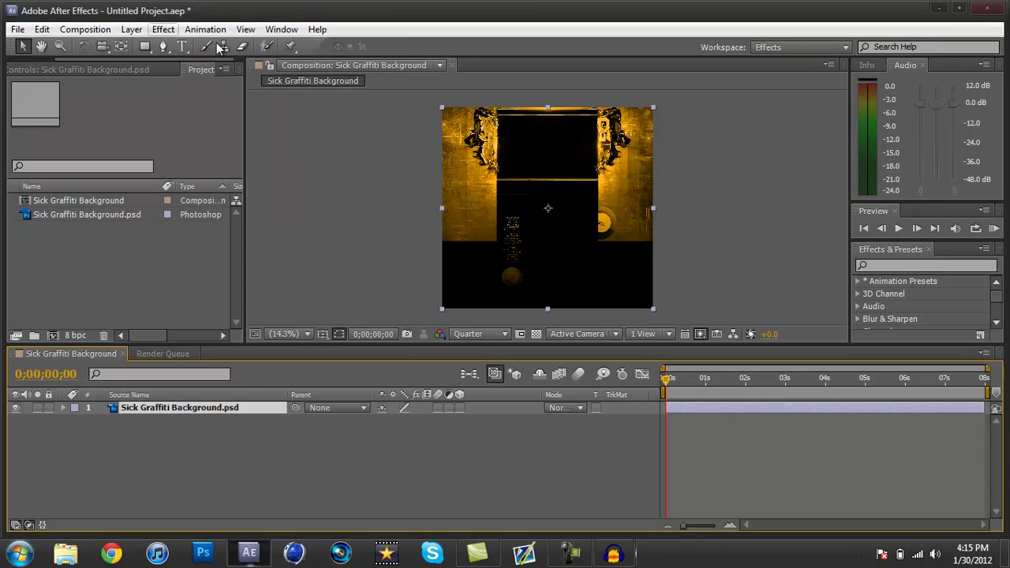
Apply the Magic Bullet Looks effect to the Sick Graffiti Background.psd layer and open its look editor.
{"action": "key", "text": "alt+t"}
{"action": "key", "text": "Up"}
{"action": "key", "text": "Up"}
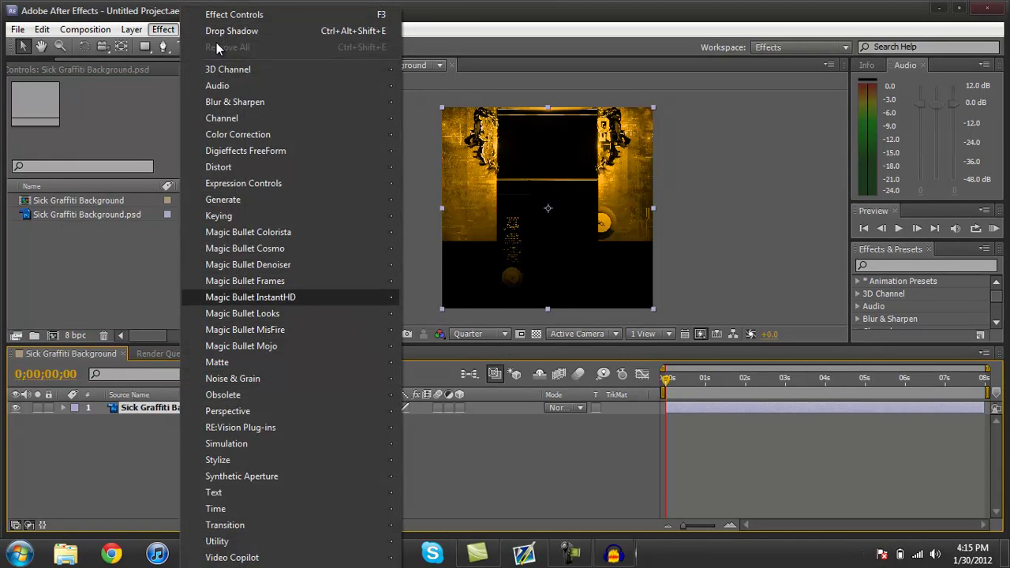
{"action": "key", "text": "Down"}
{"action": "key", "text": "Escape"}
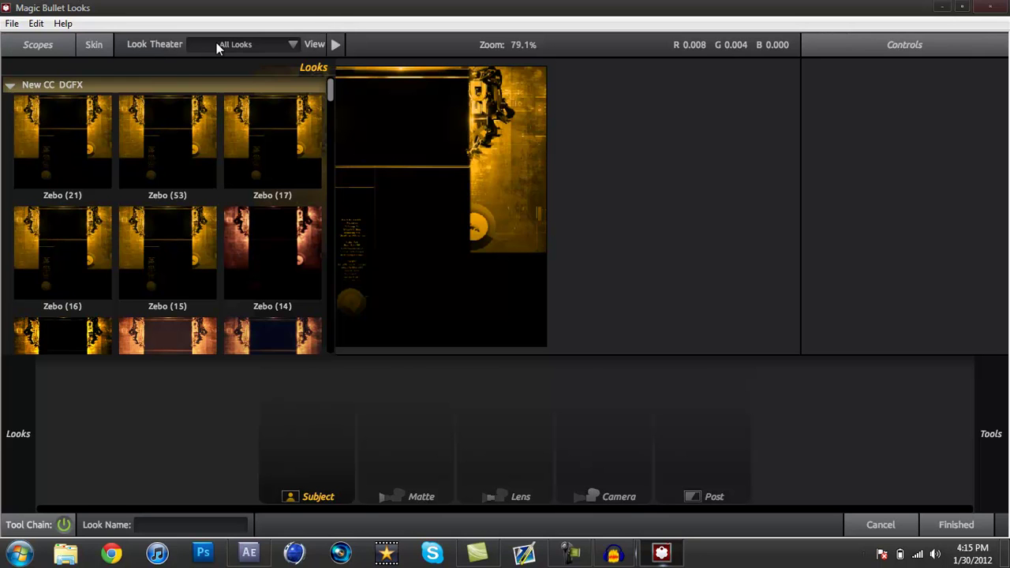
Choose the Zebo (43) look from the preset looks and apply it to the layer.
{"action": "scroll", "coordinate": [218, 47], "scroll_direction": "down", "scroll_amount": 3}
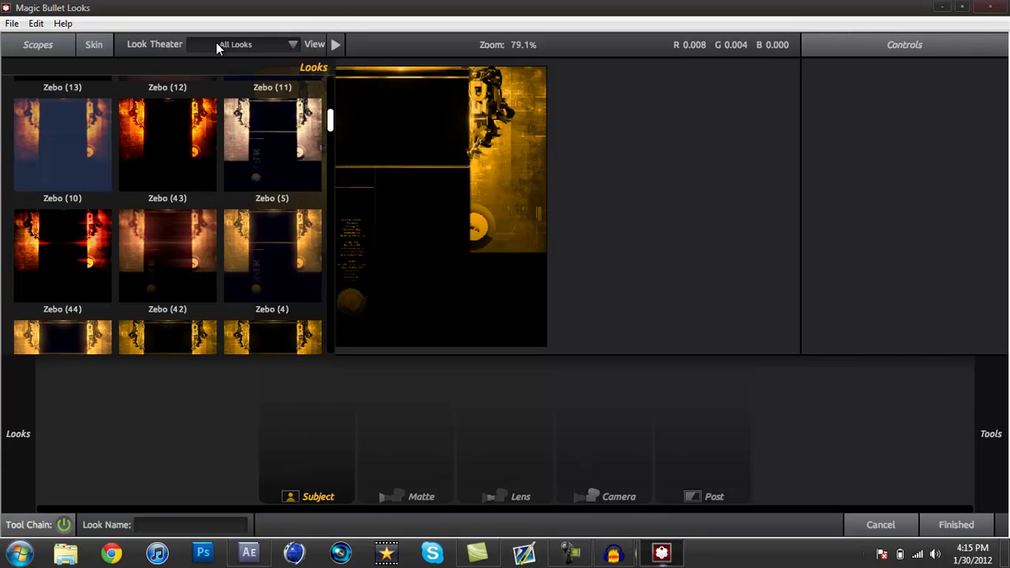
{"action": "scroll", "coordinate": [219, 49], "scroll_direction": "down", "scroll_amount": 2}
{"action": "scroll", "coordinate": [219, 49], "scroll_direction": "up", "scroll_amount": 2}
{"action": "scroll", "coordinate": [220, 49], "scroll_direction": "down", "scroll_amount": 1}
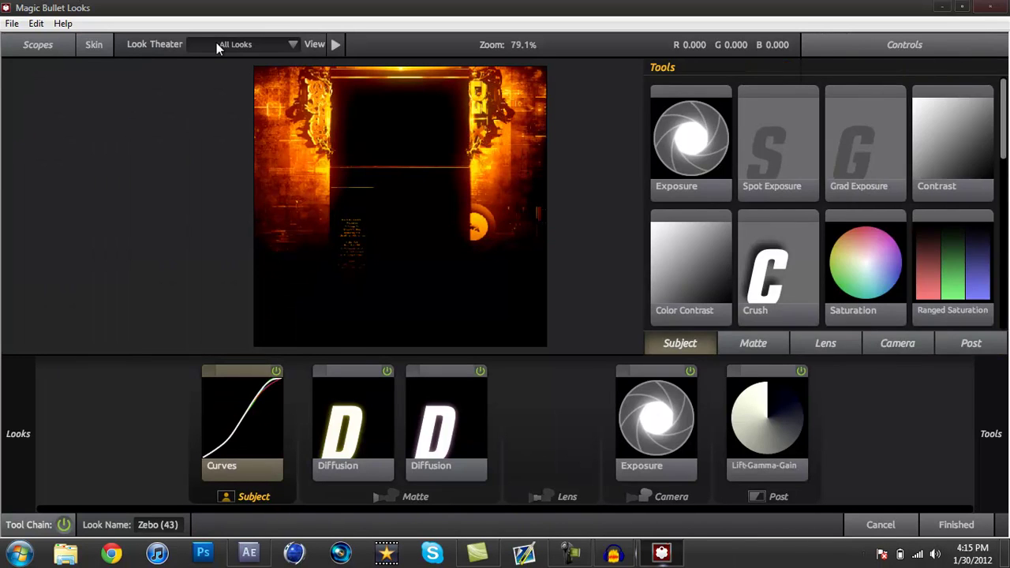
{"action": "key", "text": "Return"}
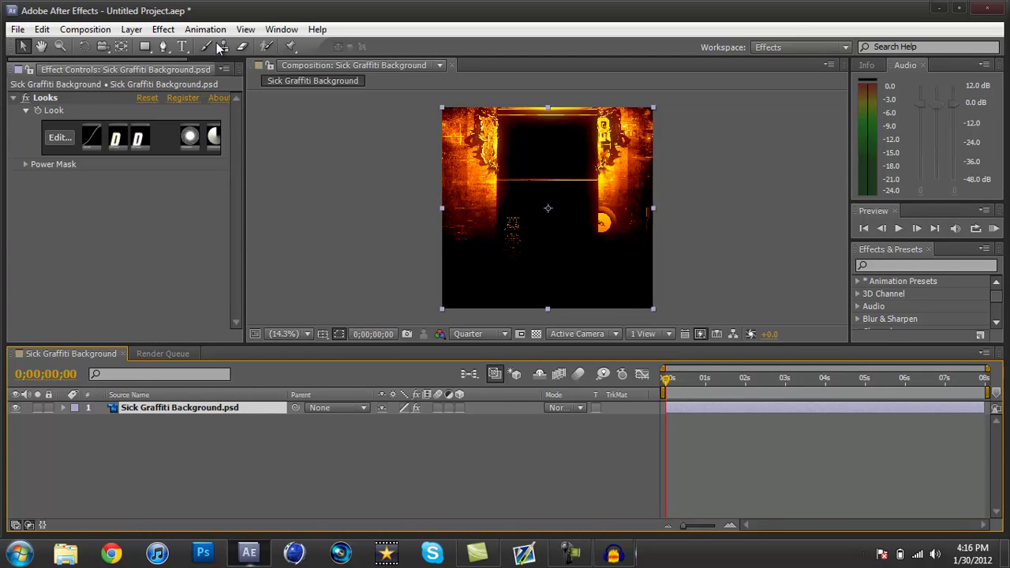
{"action": "key", "text": "alt+t"}
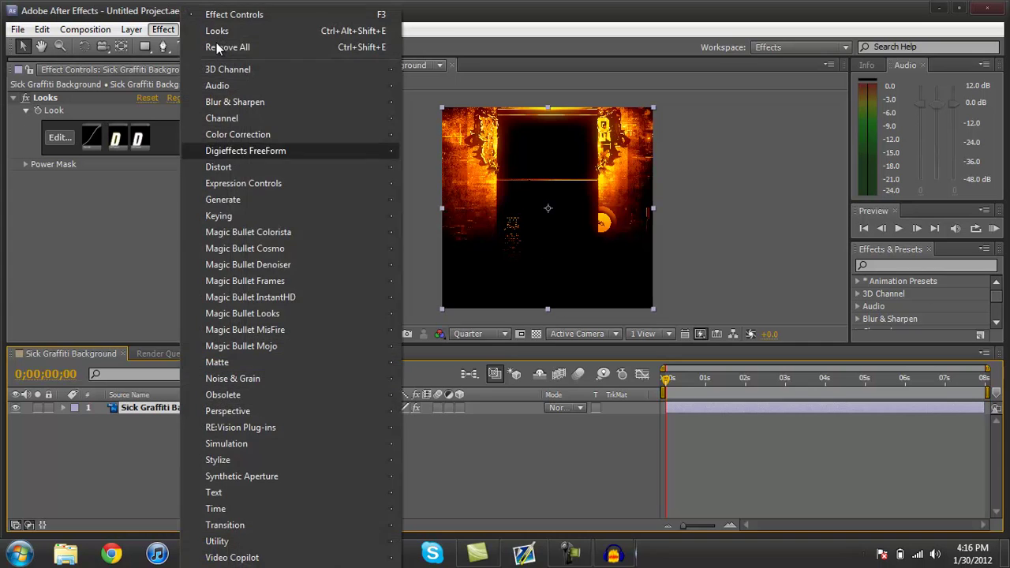
{"action": "mouse_move", "coordinate": [289, 134]}
{"action": "key", "text": "c"}
{"action": "key", "text": "c"}
{"action": "key", "text": "a"}
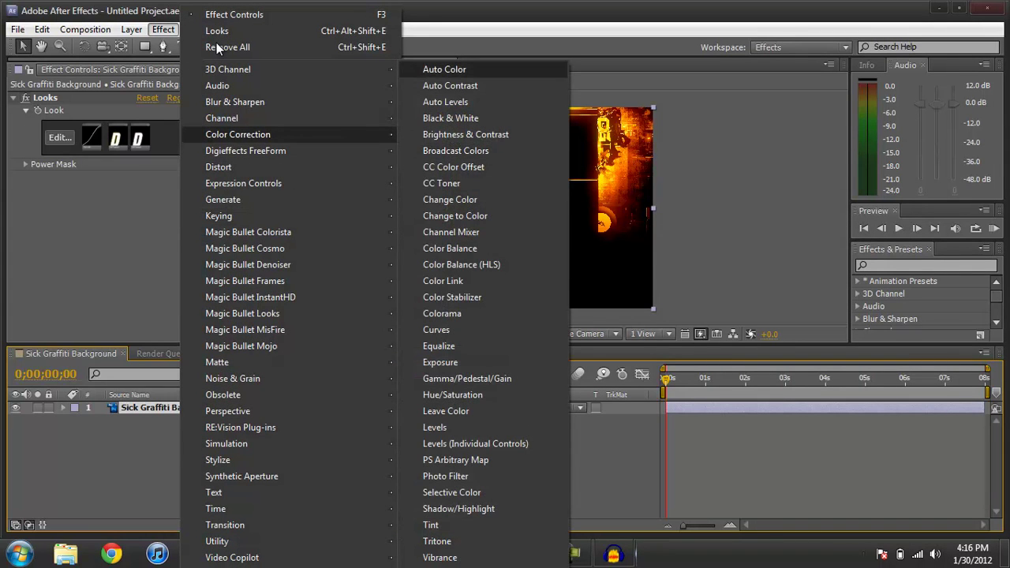
{"action": "key", "text": "c"}
{"action": "key", "text": "c"}
{"action": "key", "text": "c"}
{"action": "key", "text": "c"}
{"action": "key", "text": "c"}
{"action": "key", "text": "c"}
{"action": "key", "text": "c"}
{"action": "key", "text": "p"}
{"action": "key", "text": "p"}
{"action": "key", "text": "l"}
{"action": "key", "text": "l"}
{"action": "key", "text": "Up"}
{"action": "key", "text": "Up"}
{"action": "key", "text": "Up"}
{"action": "key", "text": "Up"}
{"action": "key", "text": "Up"}
{"action": "key", "text": "Up"}
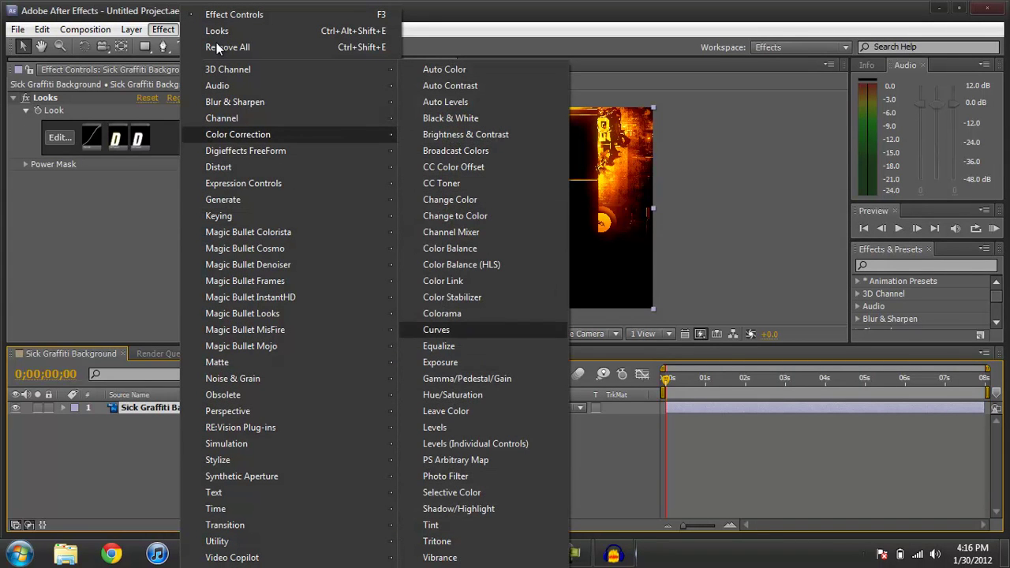
{"action": "key", "text": "Down"}
{"action": "key", "text": "Down"}
{"action": "key", "text": "Down"}
{"action": "key", "text": "Down"}
{"action": "key", "text": "Down"}
{"action": "key", "text": "Down"}
{"action": "key", "text": "Left"}
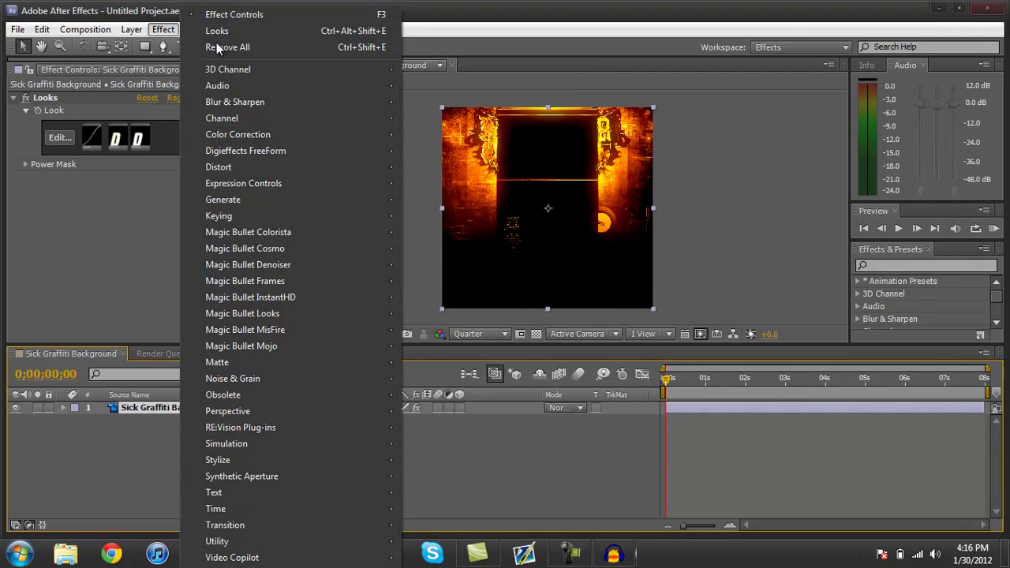
{"action": "left_click", "coordinate": [178, 437]}
Set the duration to 0;00;01;00 in the composition's settings.
{"action": "right_click", "coordinate": [179, 437]}
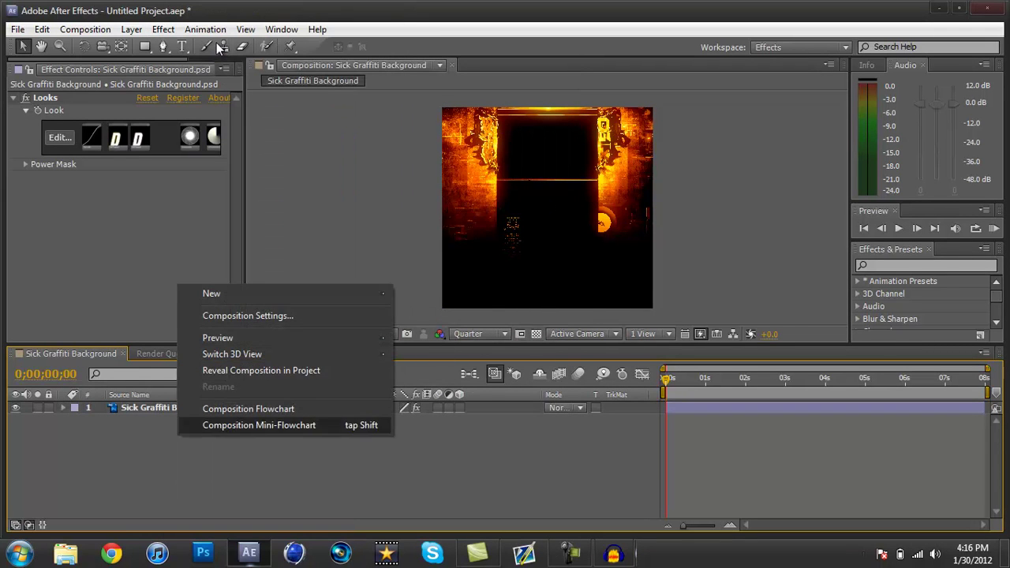
{"action": "key", "text": "Down"}
{"action": "key", "text": "Return"}
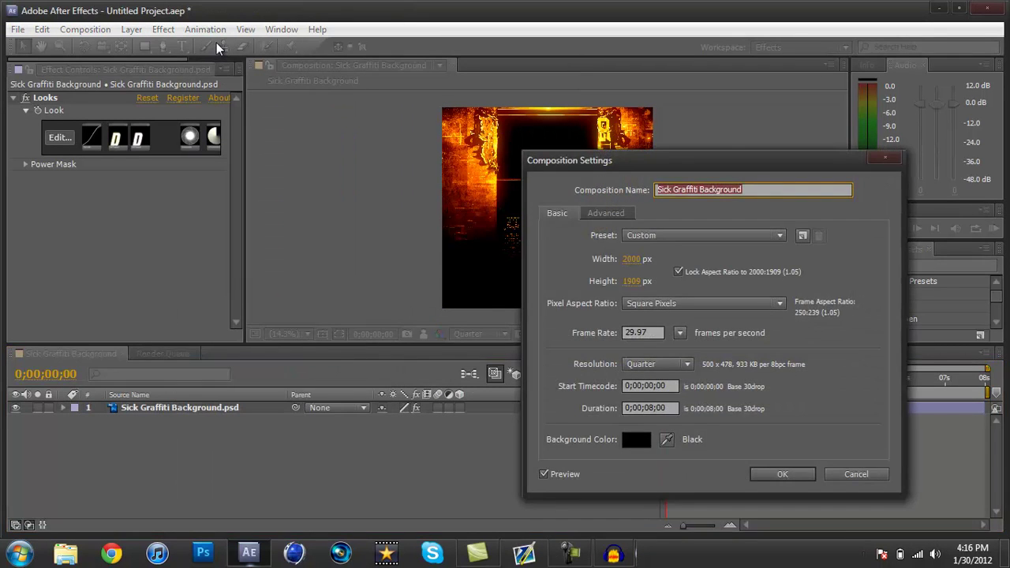
{"action": "left_click", "coordinate": [654, 408]}
{"action": "key", "text": "BackSpace"}
{"action": "type", "text": "1"}
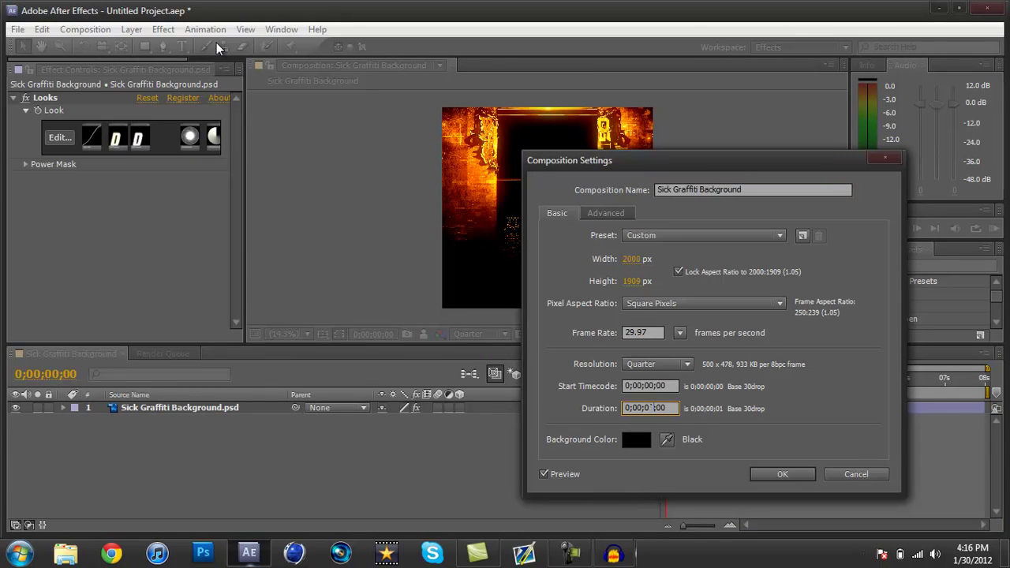
{"action": "key", "text": "BackSpace"}
{"action": "type", "text": "1"}
Set the composition's resolution to Full and accept the settings.
{"action": "key", "text": "shift+Tab"}
{"action": "key", "text": "shift+Tab"}
{"action": "key", "text": "space"}
{"action": "key", "text": "Down"}
{"action": "key", "text": "Return"}
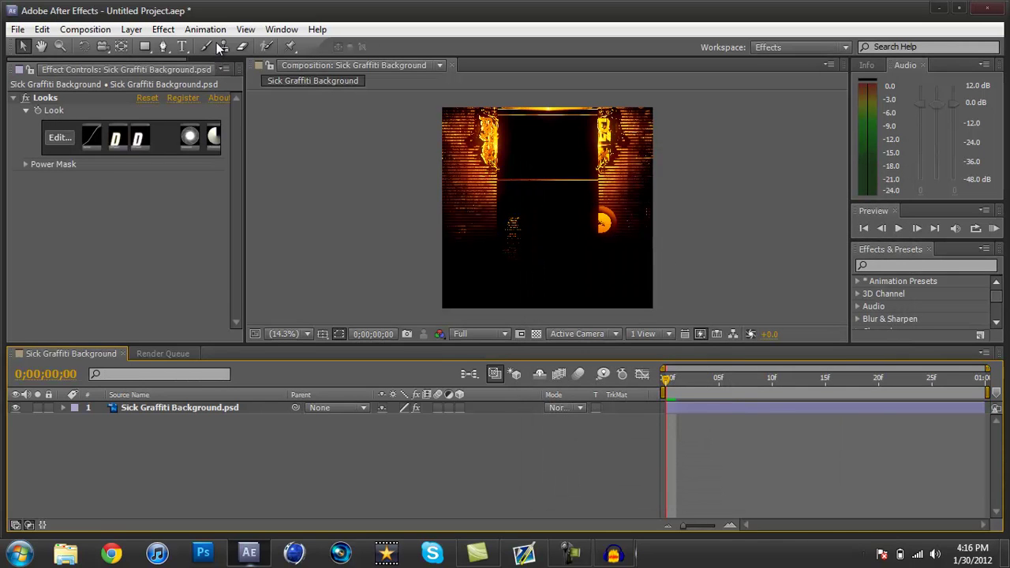
Add the composition to the render queue and set its output module format to JPEG Sequence.
{"action": "key", "text": "alt+c"}
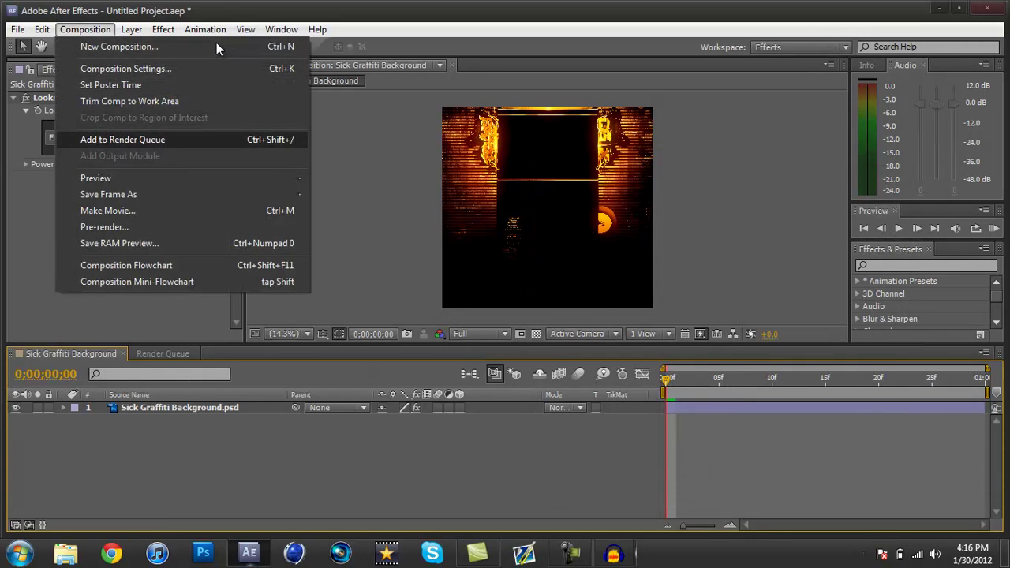
{"action": "key", "text": "Return"}
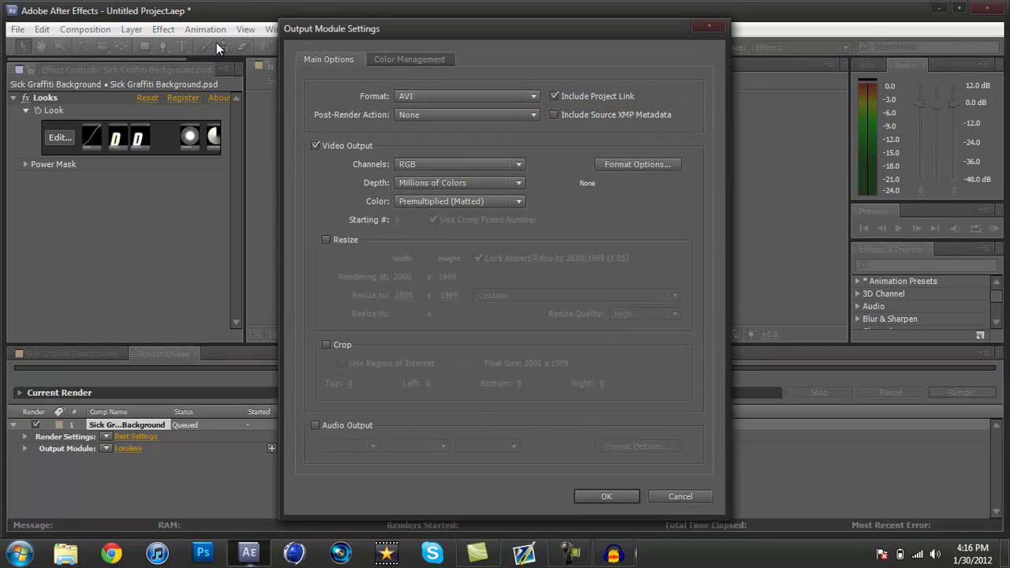
{"action": "key", "text": "alt+Down"}
{"action": "key", "text": "Down"}
{"action": "key", "text": "Down"}
{"action": "key", "text": "Down"}
{"action": "key", "text": "Down"}
{"action": "key", "text": "Down"}
{"action": "key", "text": "Down"}
{"action": "key", "text": "Down"}
{"action": "key", "text": "Down"}
{"action": "key", "text": "Down"}
{"action": "key", "text": "Down"}
{"action": "key", "text": "Down"}
{"action": "key", "text": "Down"}
{"action": "key", "text": "Down"}
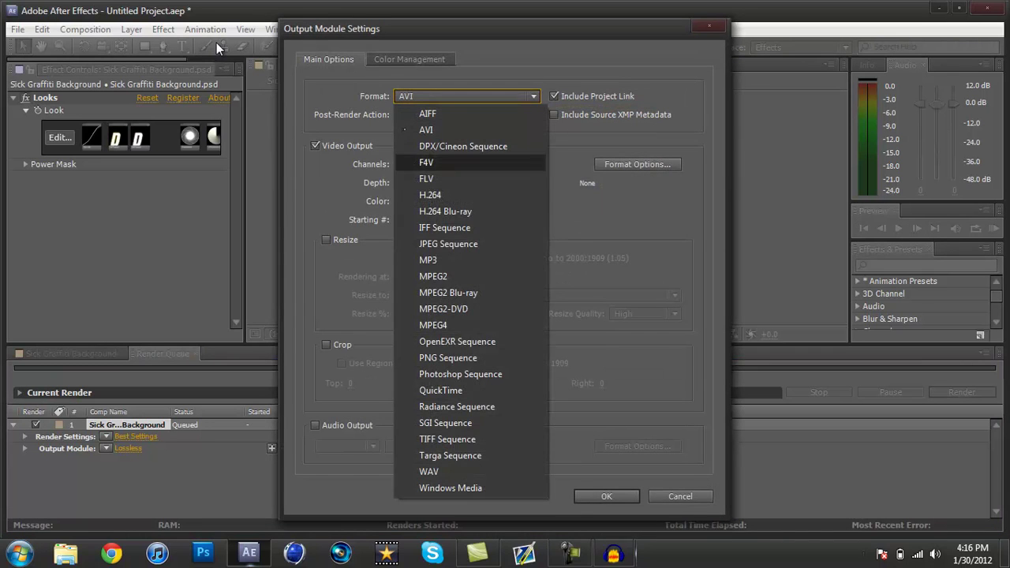
{"action": "key", "text": "Up"}
{"action": "key", "text": "j"}
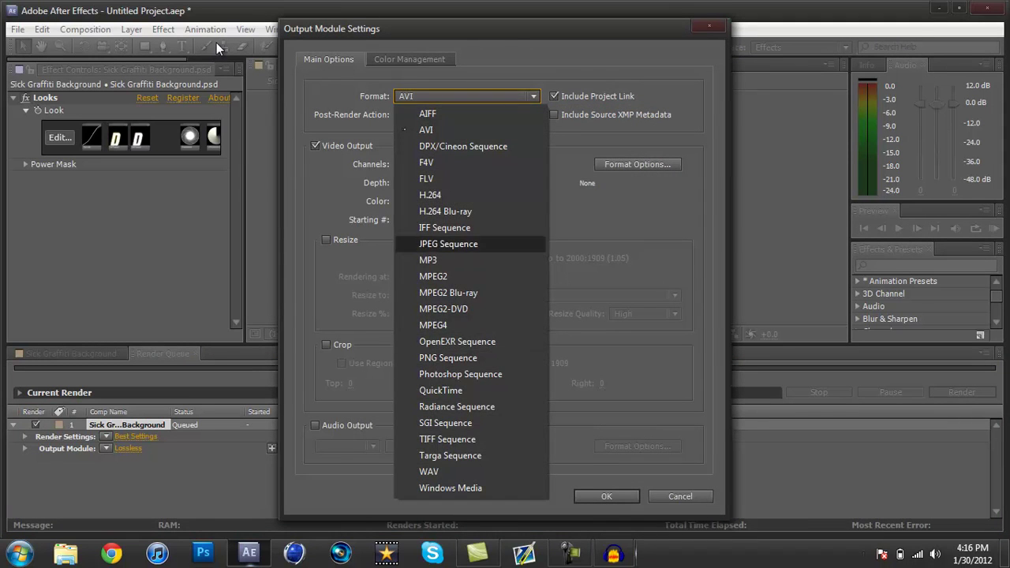
{"action": "key", "text": "Return"}
Set the JPEG quality to Maximum in the format options and accept the output module settings.
{"action": "key", "text": "Tab"}
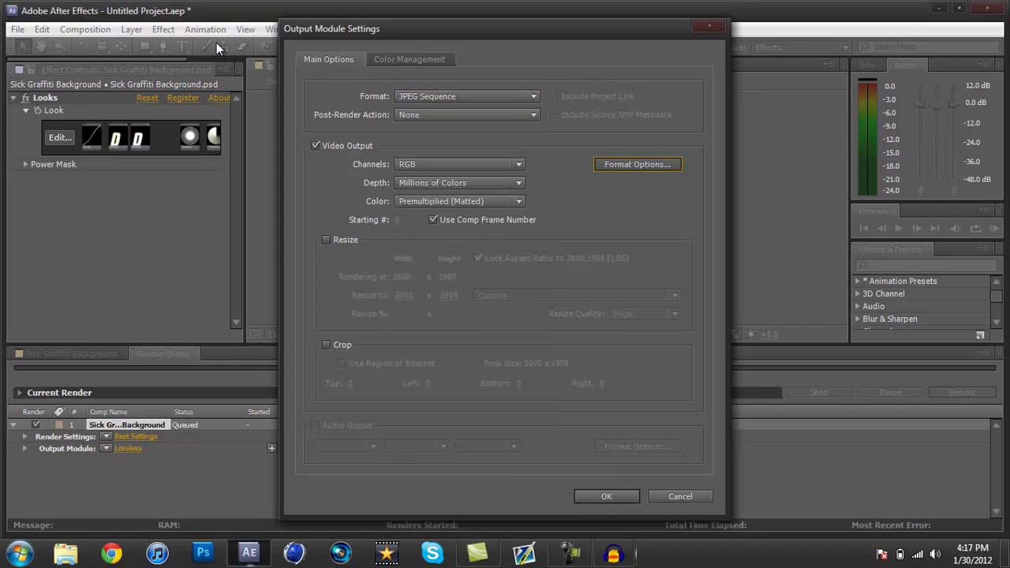
{"action": "key", "text": "space"}
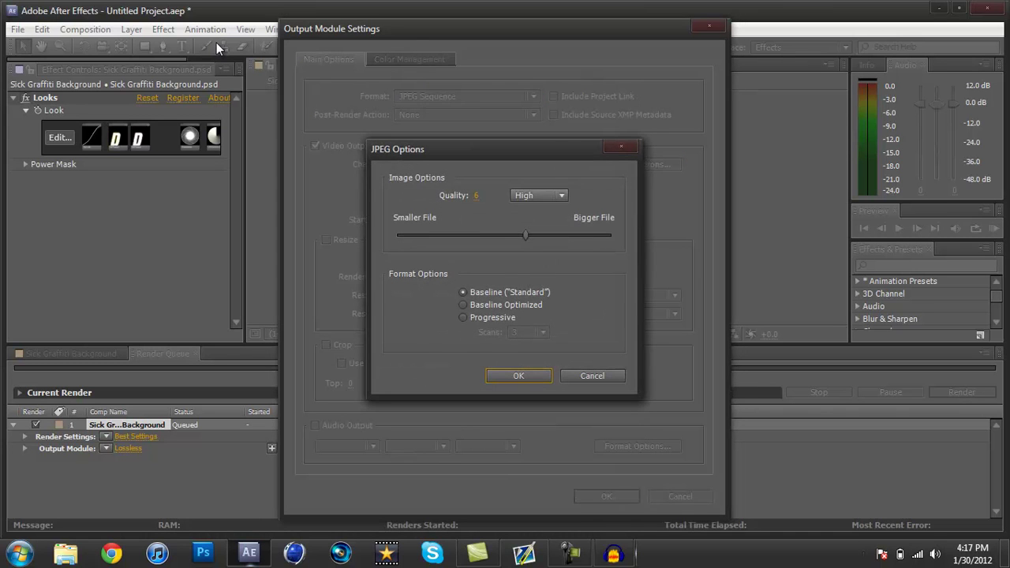
{"action": "key", "text": "Tab"}
{"action": "key", "text": "space"}
{"action": "key", "text": "Down"}
{"action": "key", "text": "Escape"}
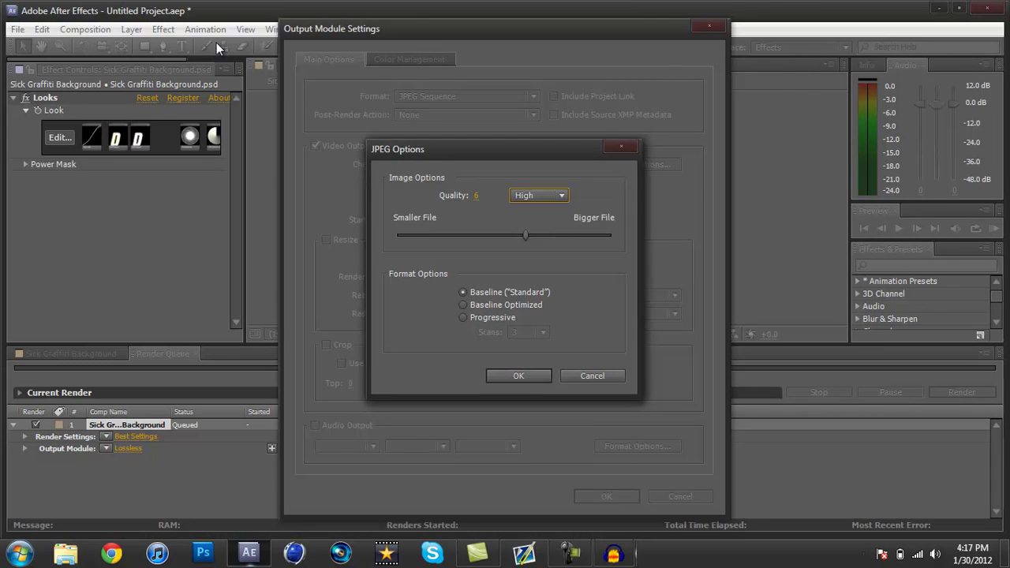
{"action": "key", "text": "space"}
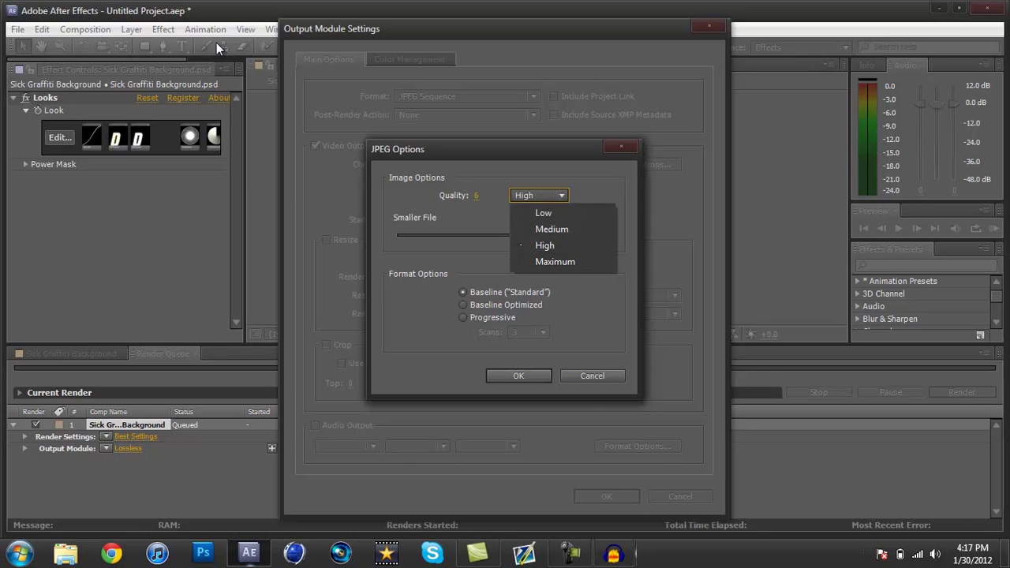
{"action": "key", "text": "Return"}
{"action": "key", "text": "alt+Down"}
{"action": "key", "text": "Down"}
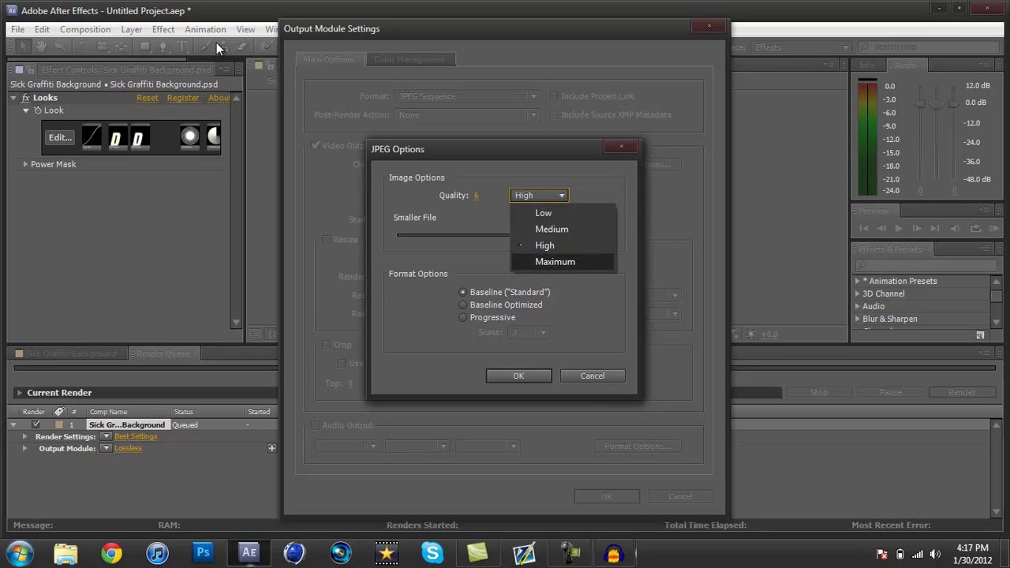
{"action": "key", "text": "Return"}
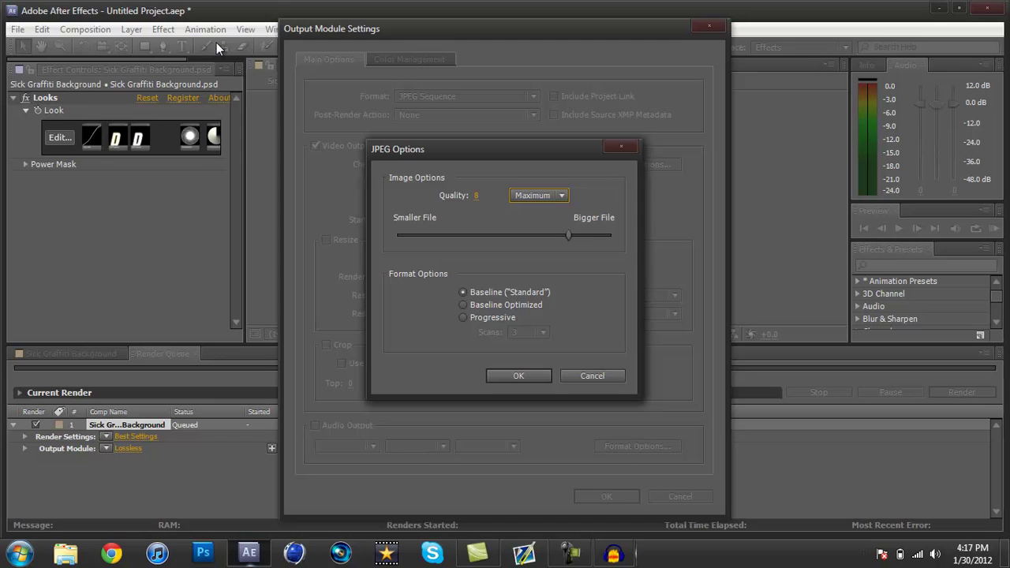
{"action": "key", "text": "Return"}
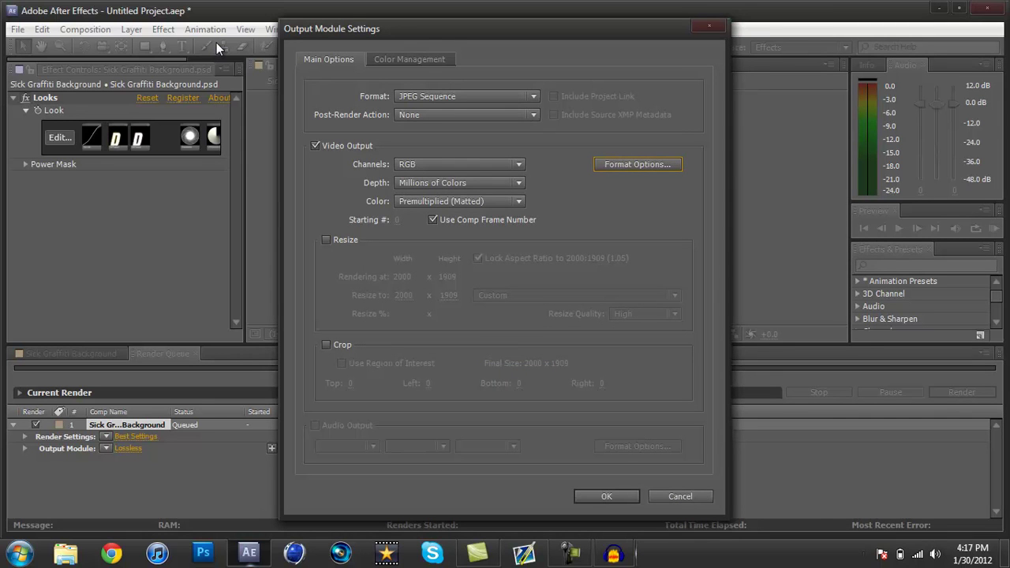
{"action": "key", "text": "Return"}
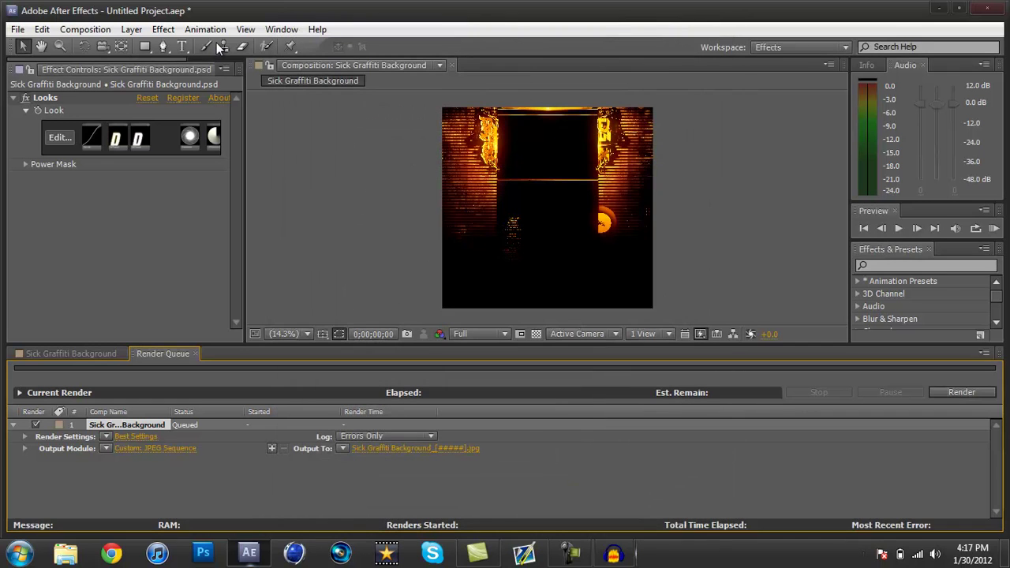
Set the render output to a desktop file named Graffiti Background and start the render.
{"action": "left_click", "coordinate": [416, 447]}
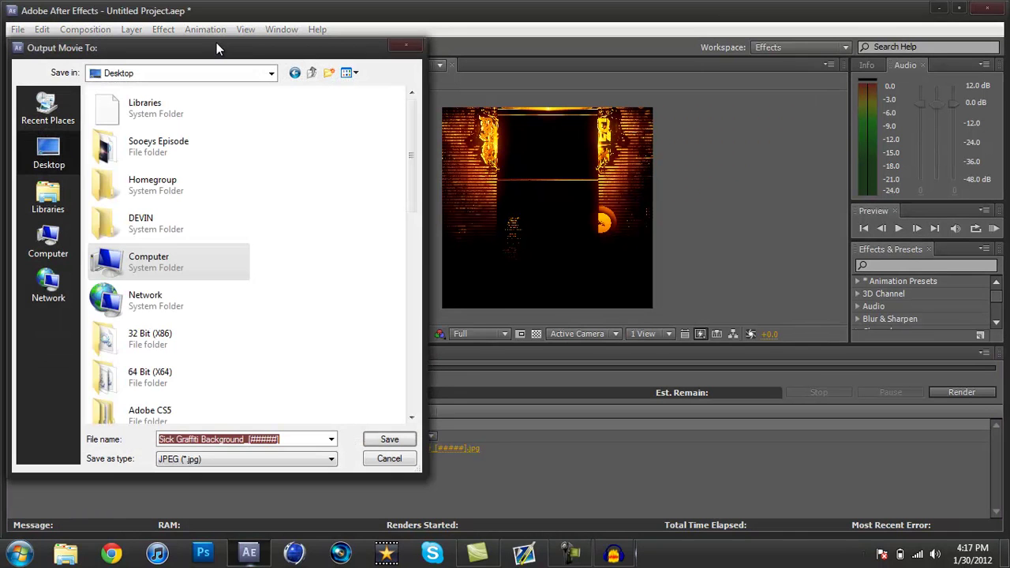
{"action": "type", "text": "Graffiti "}
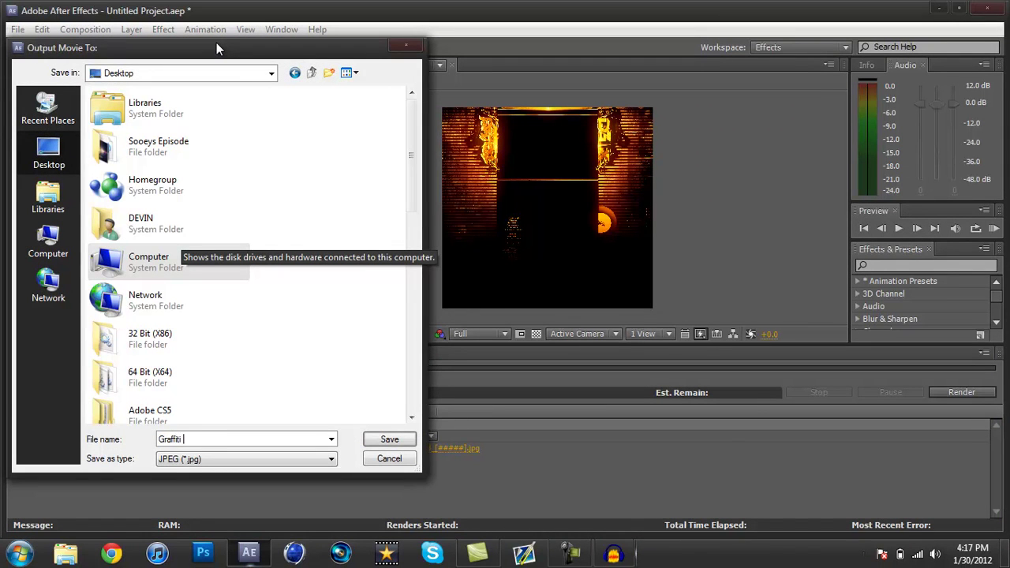
{"action": "type", "text": "Background"}
{"action": "key", "text": "Return"}
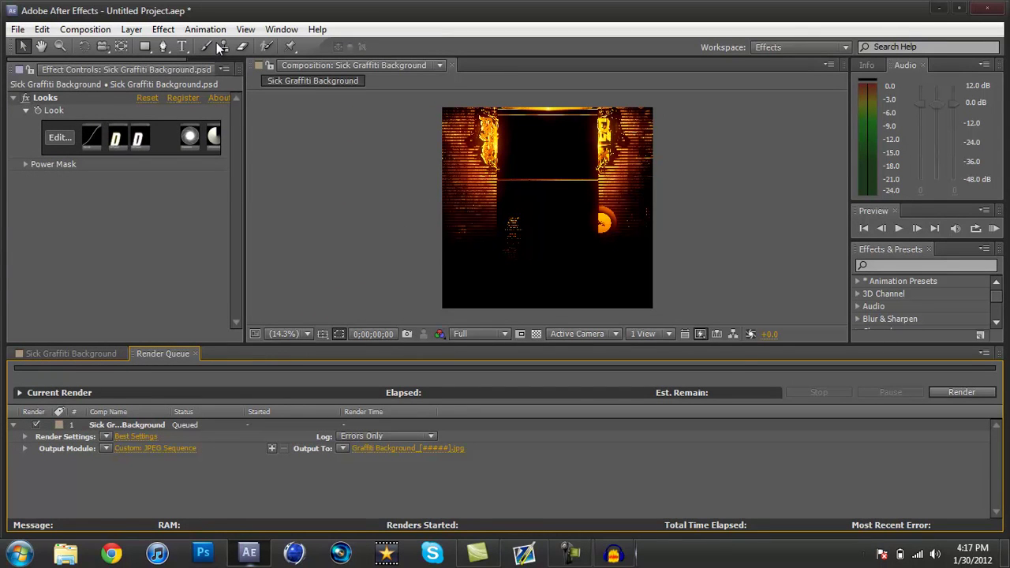
{"action": "key", "text": "Return"}
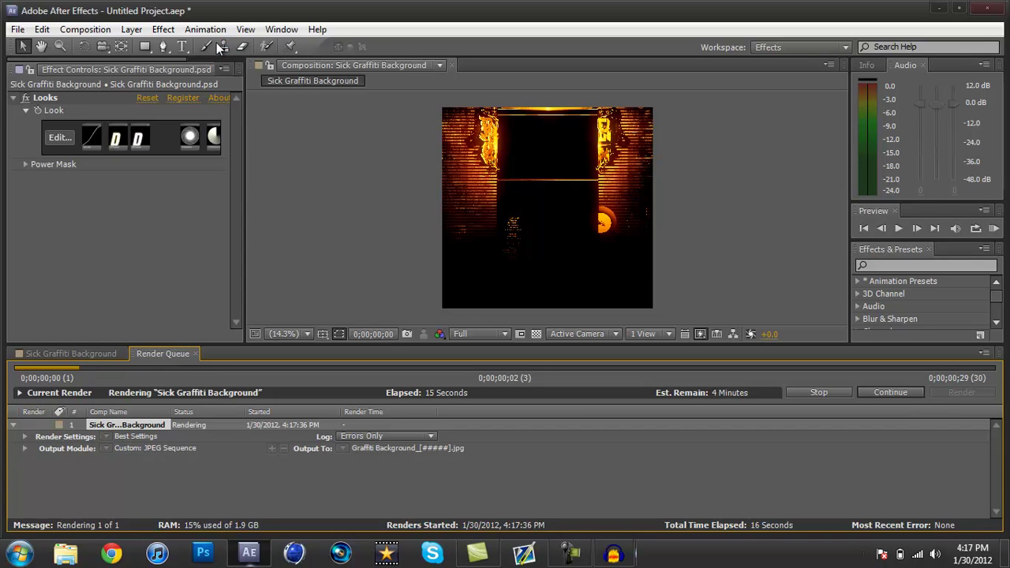
Show the desktop and move the three rendered Graffiti Background frames into the empty area in the middle.
{"action": "key", "text": "super+d"}
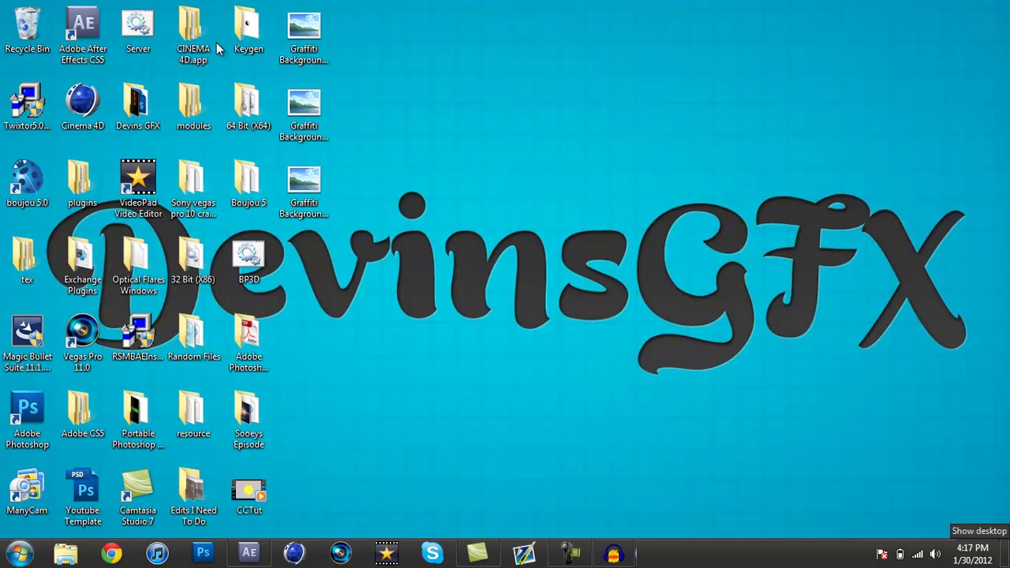
{"action": "mouse_move", "coordinate": [322, 275]}
{"action": "left_mouse_down"}
{"action": "mouse_move", "coordinate": [308, 32]}
{"action": "mouse_move", "coordinate": [581, 186]}
{"action": "left_mouse_up"}
{"action": "left_click", "coordinate": [647, 395]}
{"action": "left_click_drag", "start_coordinate": [647, 395], "coordinate": [551, 253]}
{"action": "mouse_move", "coordinate": [581, 260]}
{"action": "left_mouse_down"}
{"action": "mouse_move", "coordinate": [96, 97]}
{"action": "mouse_move", "coordinate": [22, 29]}
{"action": "left_mouse_up"}
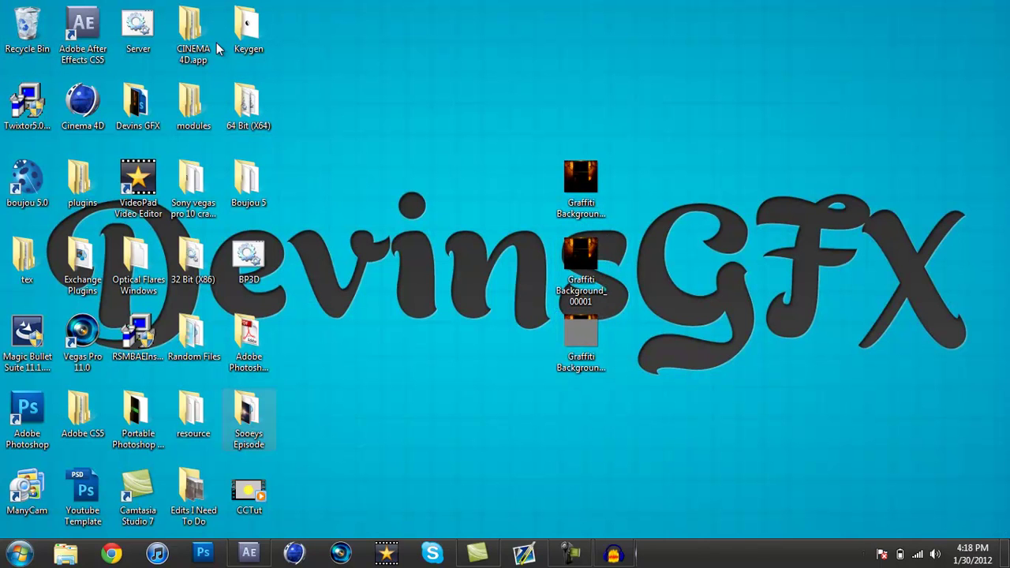
Delete the surplus frame Graffiti Background_00001 and try to delete Graffiti Background_00002 from the desktop.
{"action": "key", "text": "Delete"}
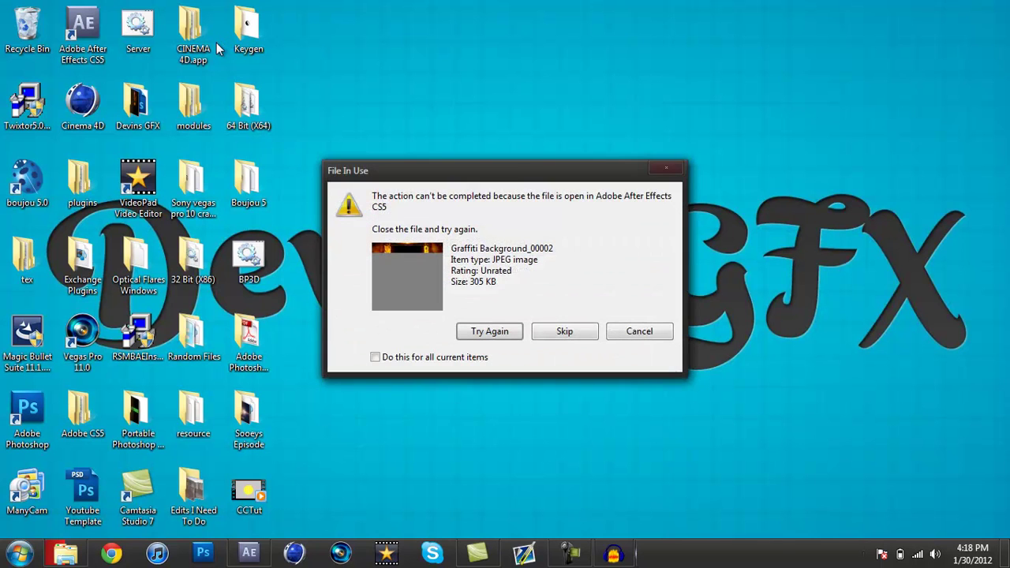
{"action": "key", "text": "Return"}
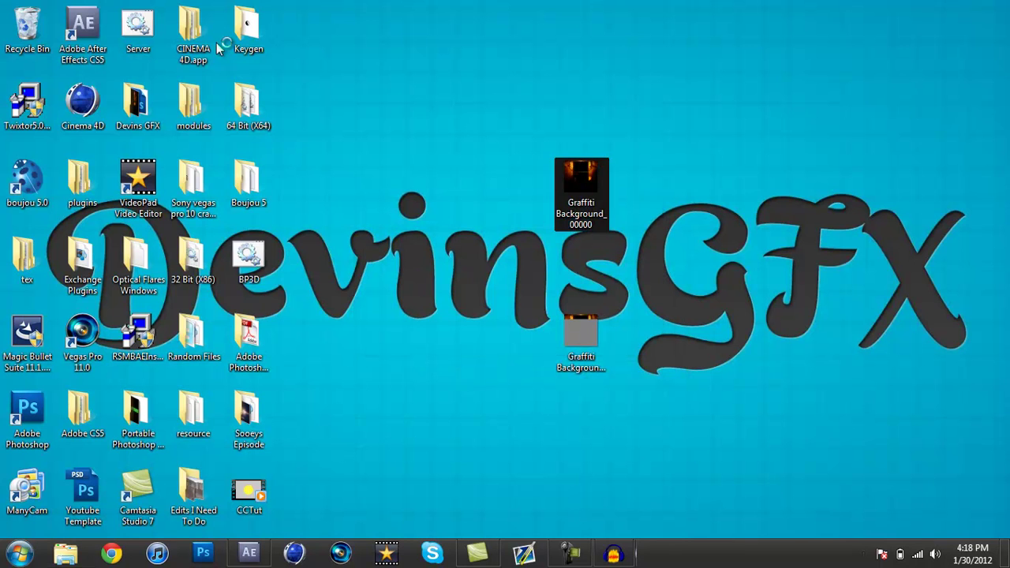
{"action": "key", "text": "F2"}
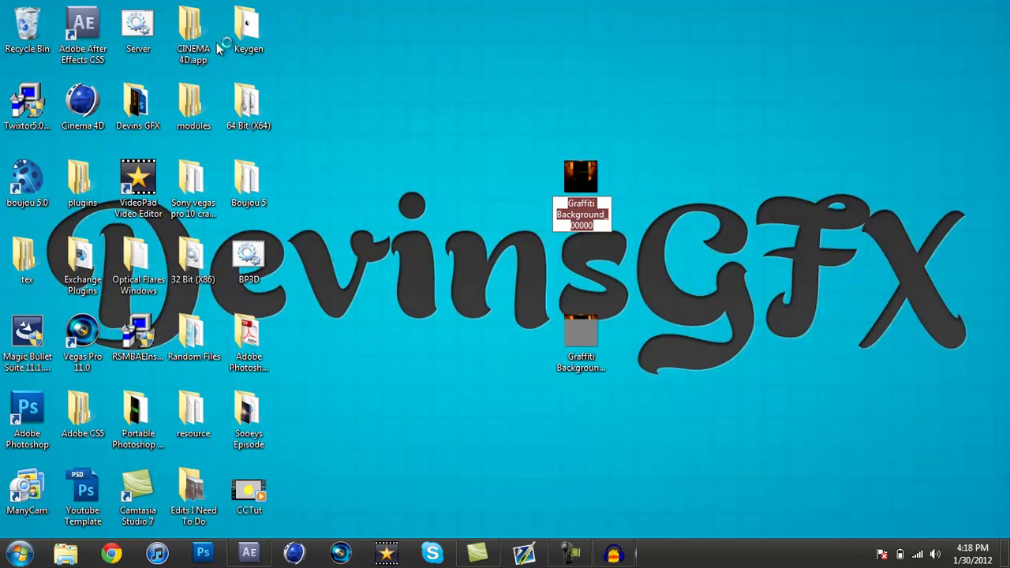
{"action": "key", "text": "Return"}
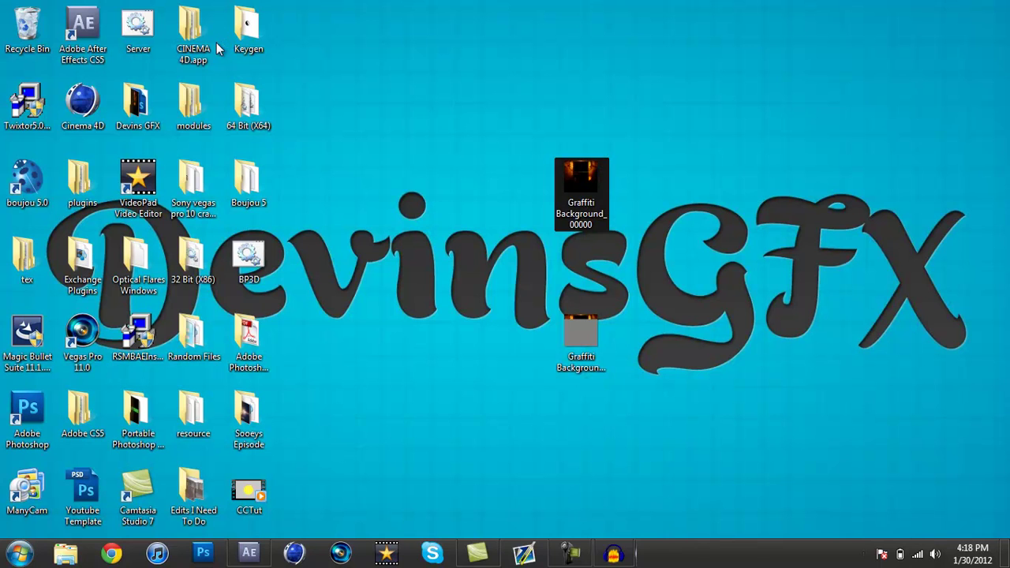
{"action": "key", "text": "alt+Tab"}
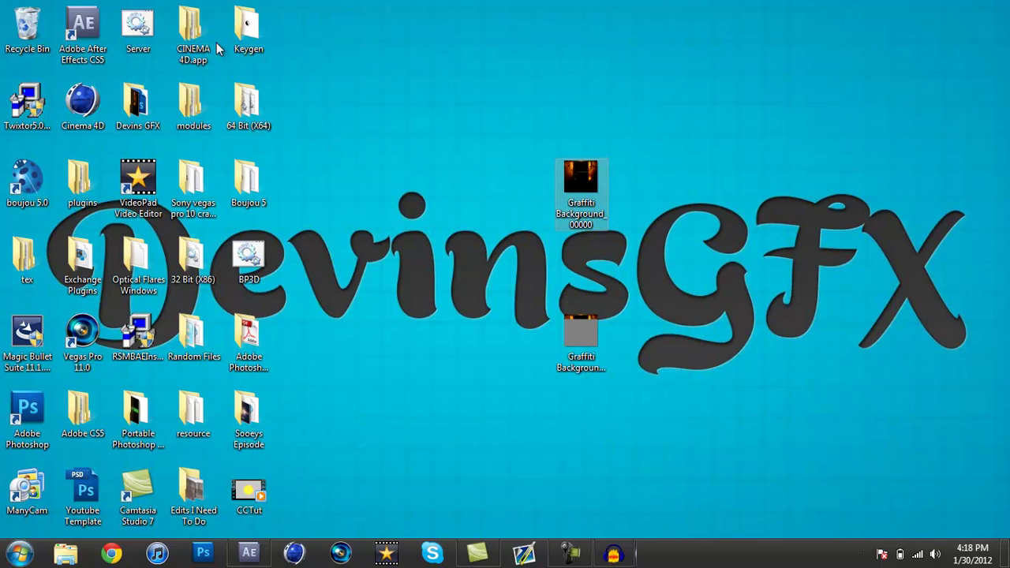